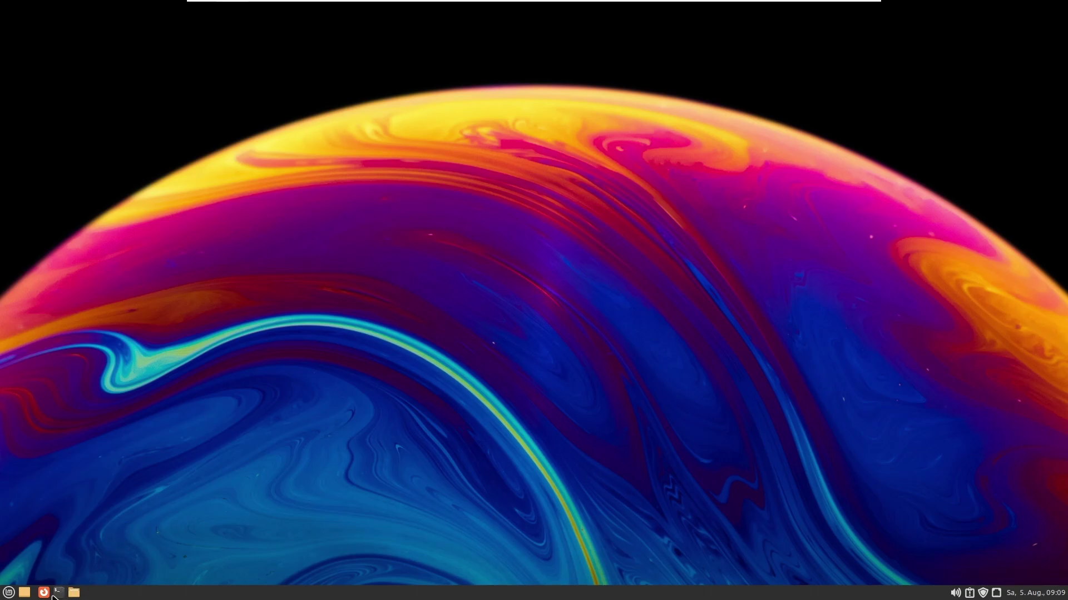
right_click(60, 592)
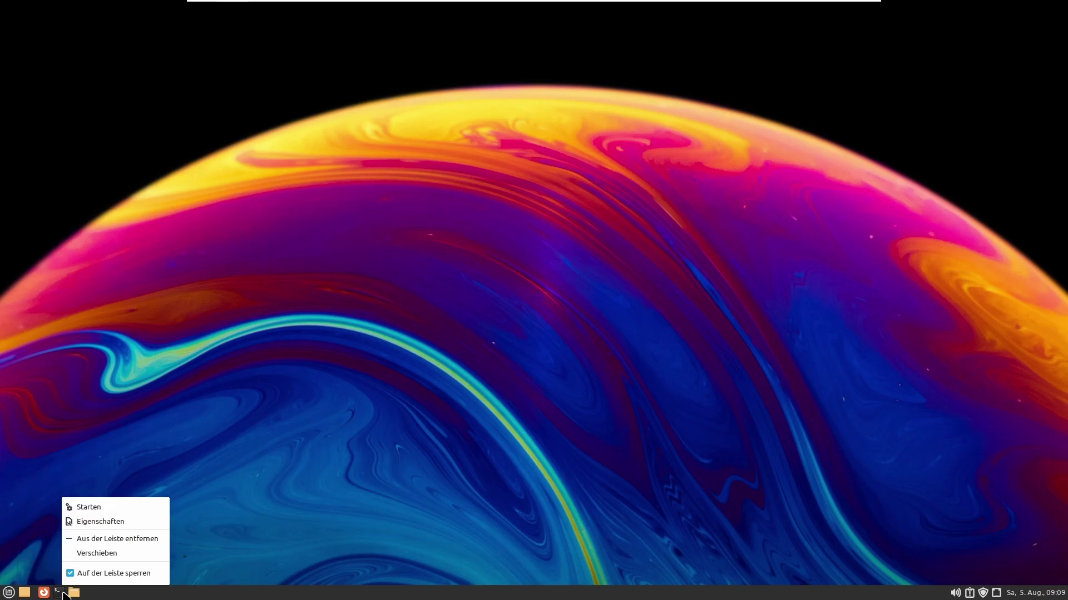
left_click(437, 462)
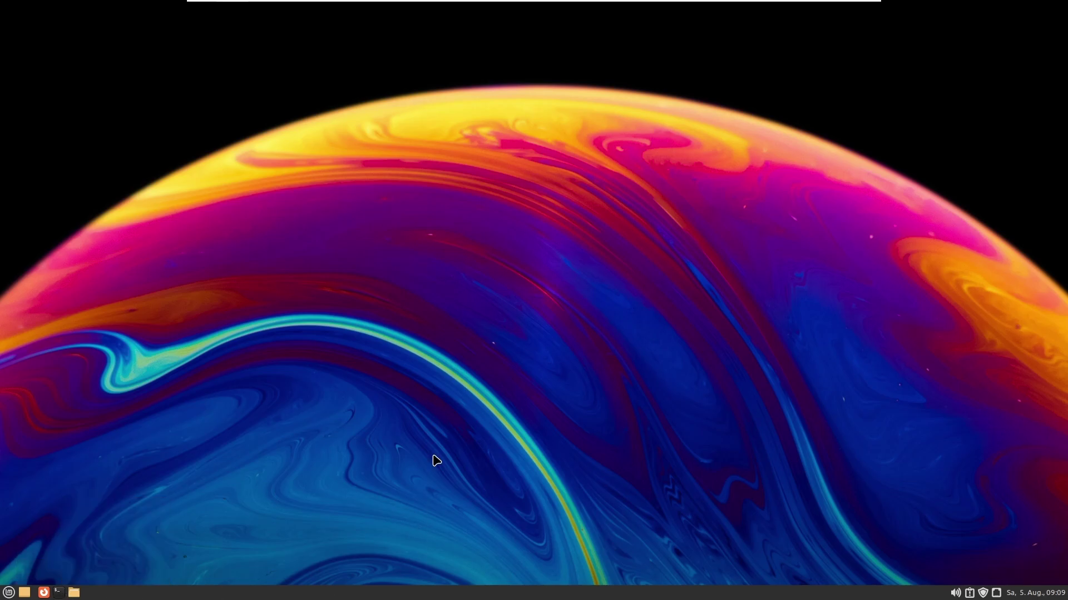
key("super")
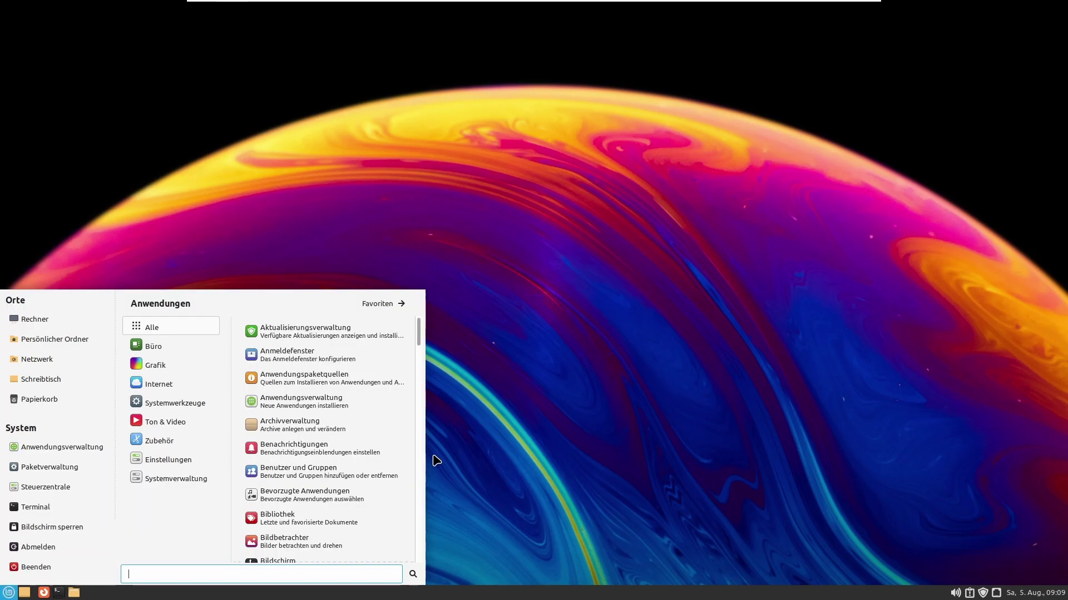
left_click(532, 471)
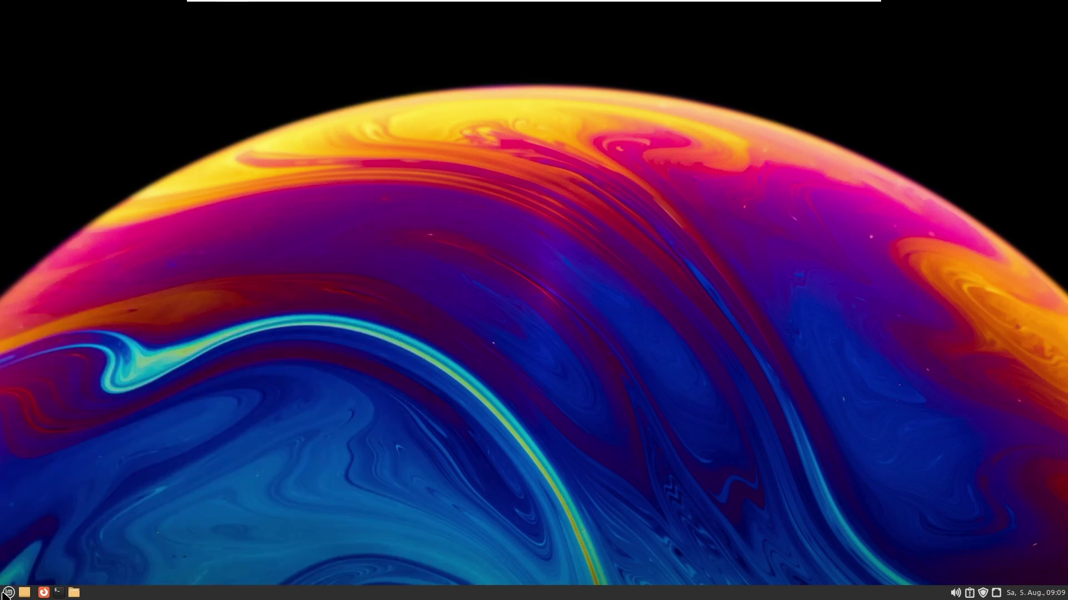
- Search the applications for "terminal", launch Terminal and maximize its window
left_click(9, 593)
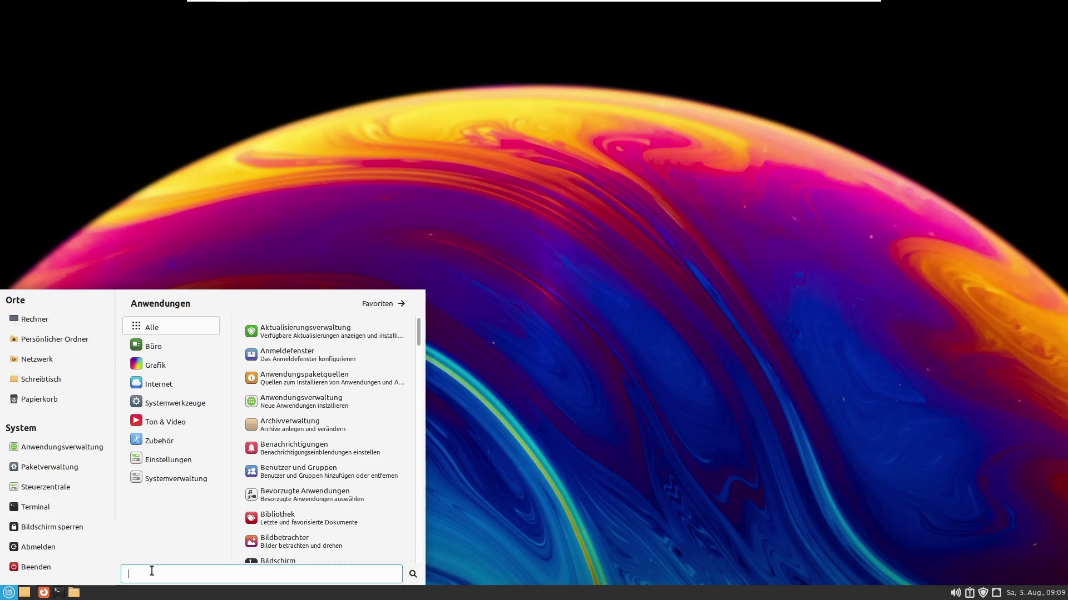
type("terminal")
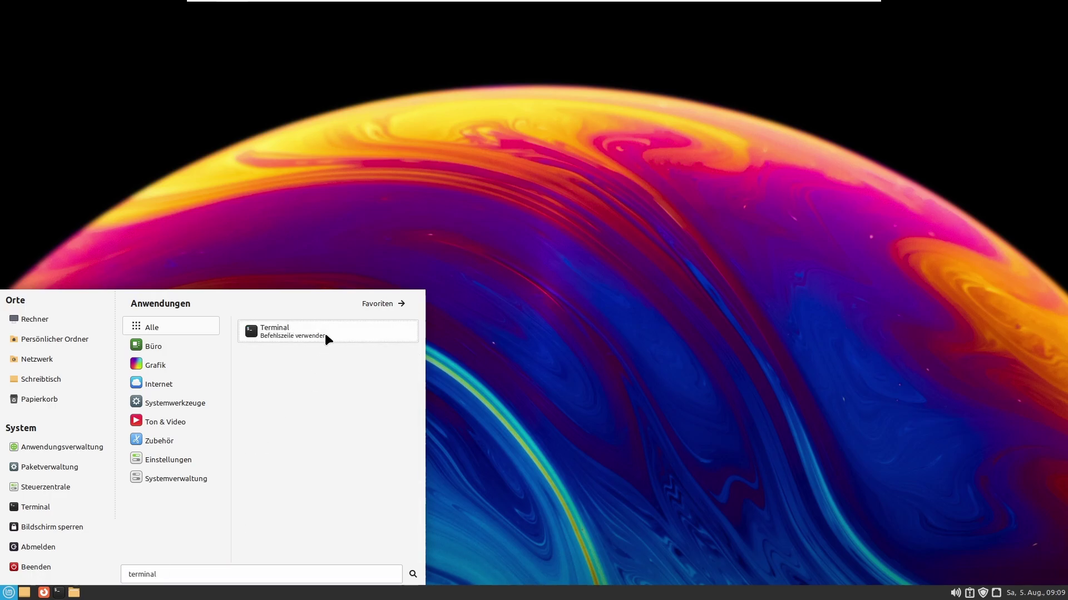
left_click(324, 332)
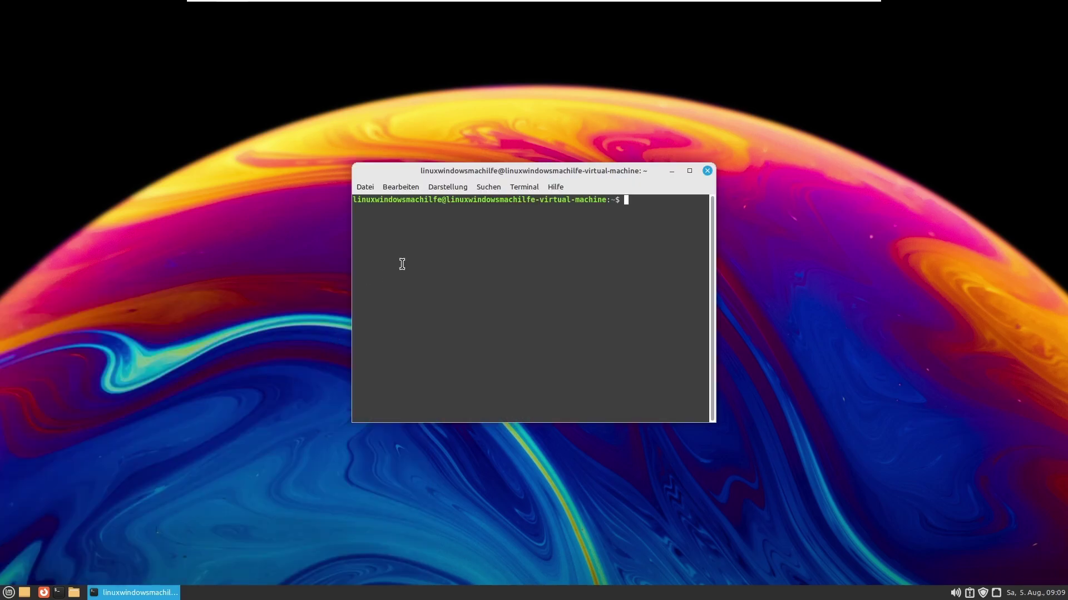
double_click(492, 176)
- Run neofetch and highlight the operating system line in its output to check the installed Linux Mint version
type("neofetch")
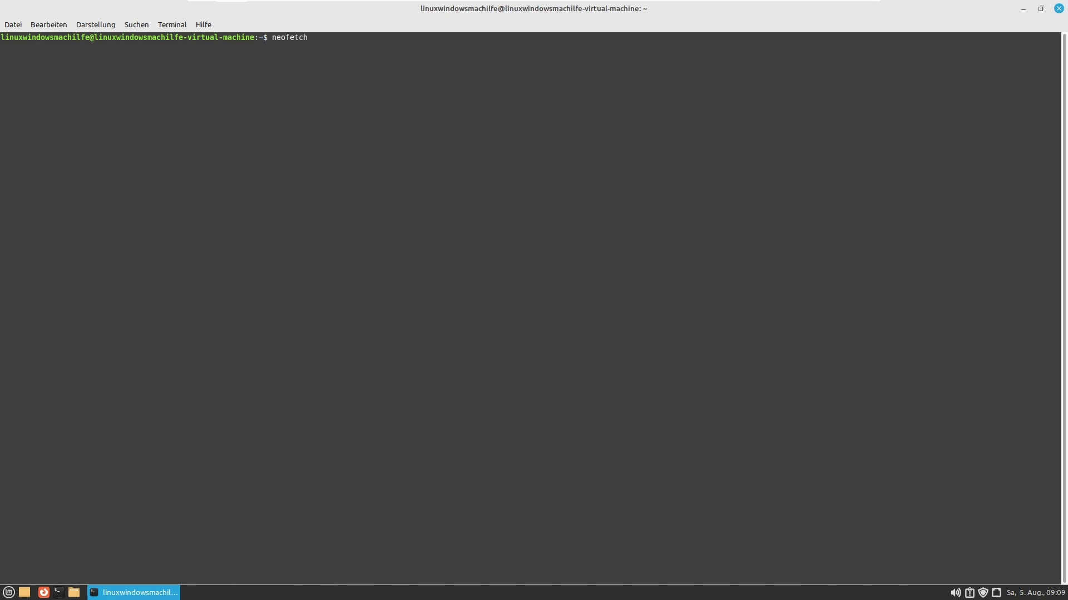
key("Return")
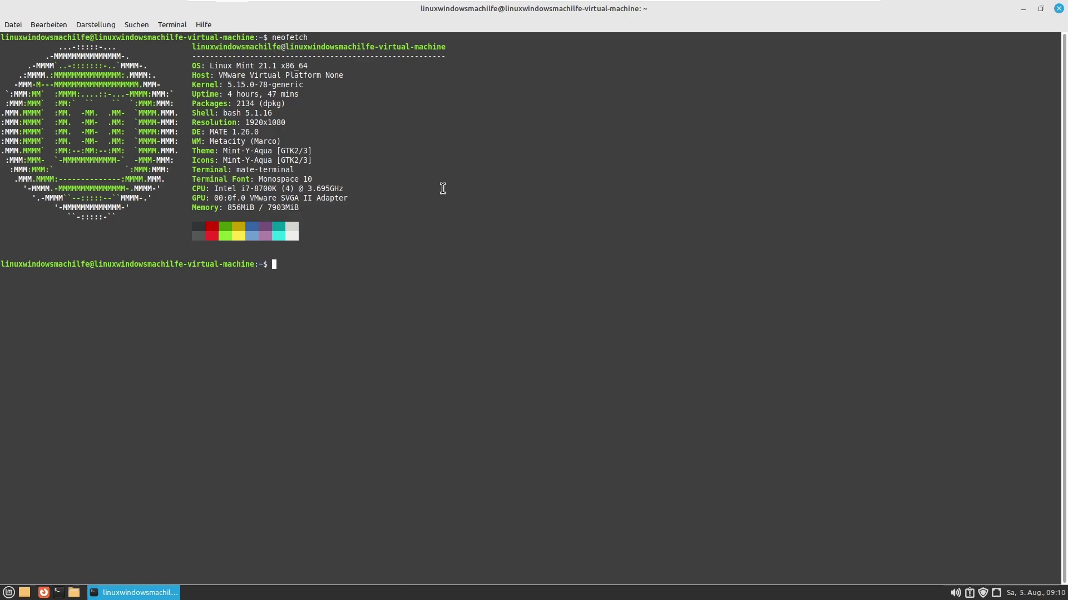
left_click_drag(191, 66, 311, 67)
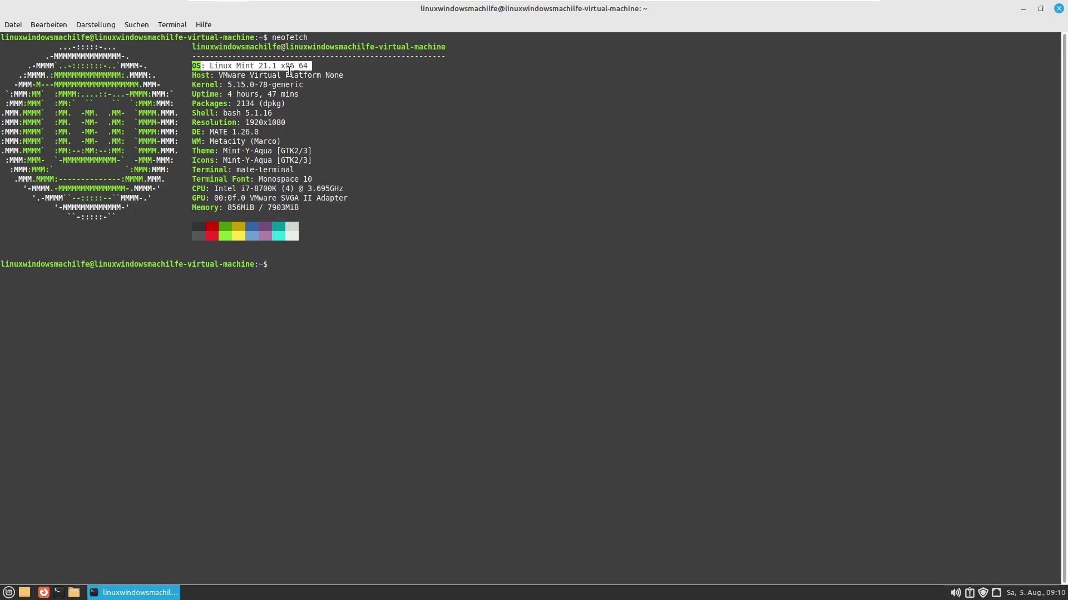
left_click(478, 170)
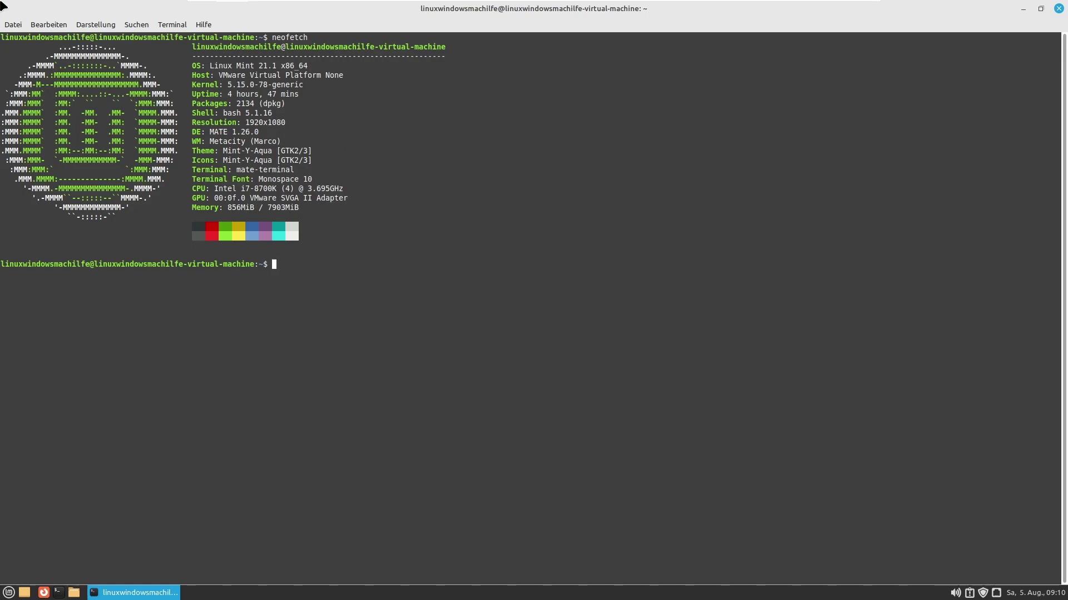
- Restore the terminal to a smaller window and close it
left_click_drag(10, 13, 373, 135)
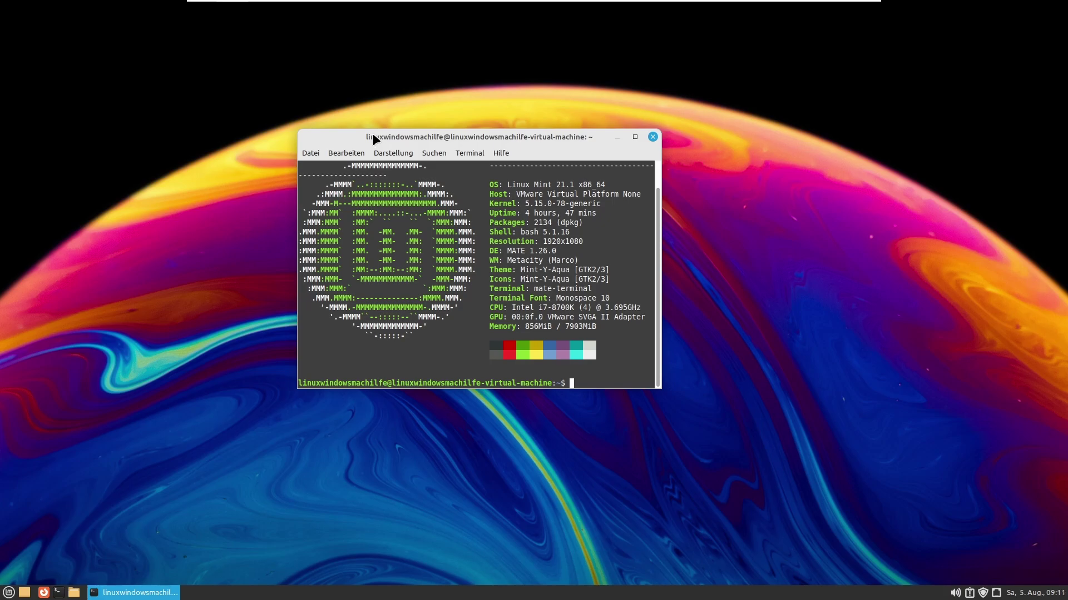
left_click(315, 153)
left_click(327, 239)
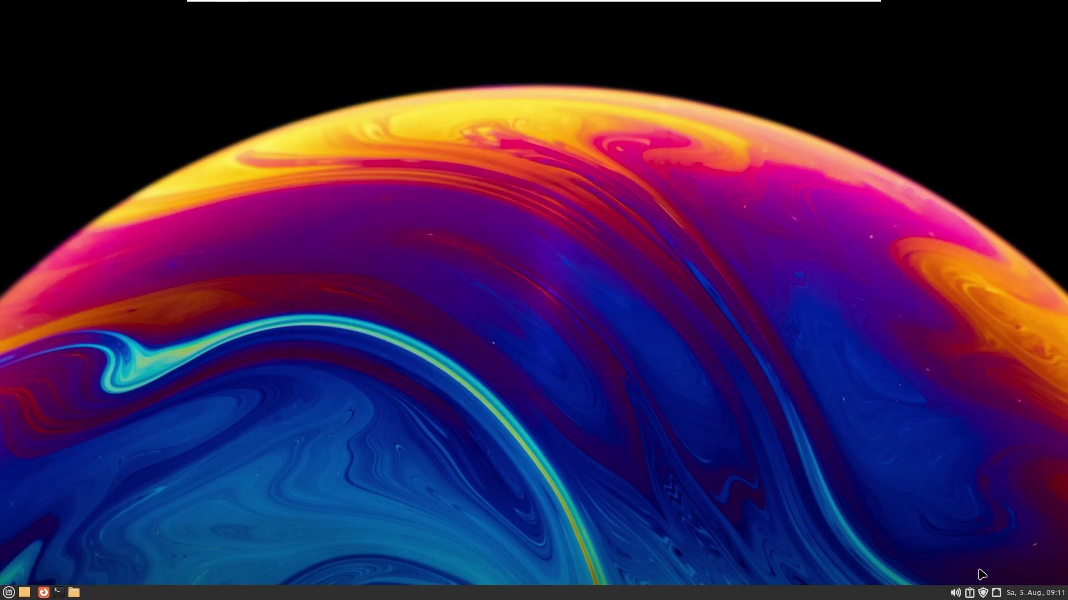
- Open the update manager (Aktualisierungsverwaltung) and refresh its list of available package updates
left_click(982, 592)
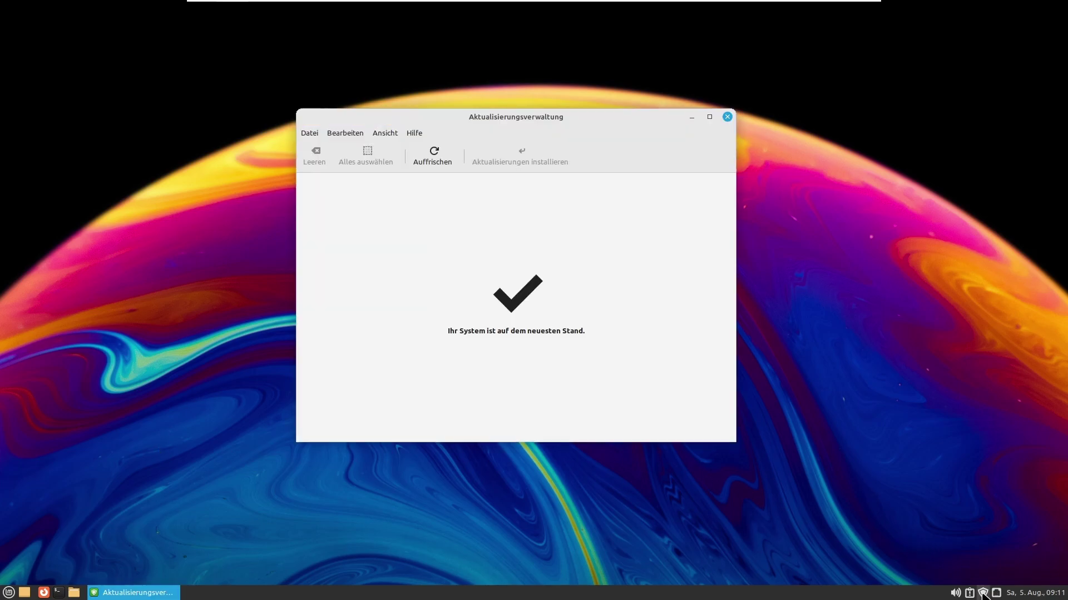
left_click(435, 162)
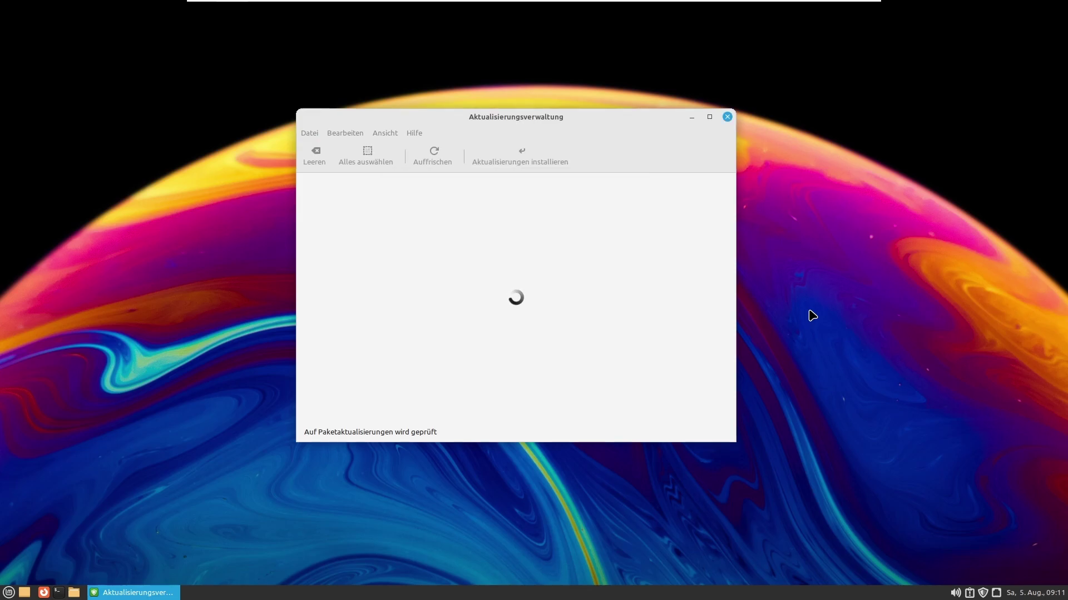
key("super")
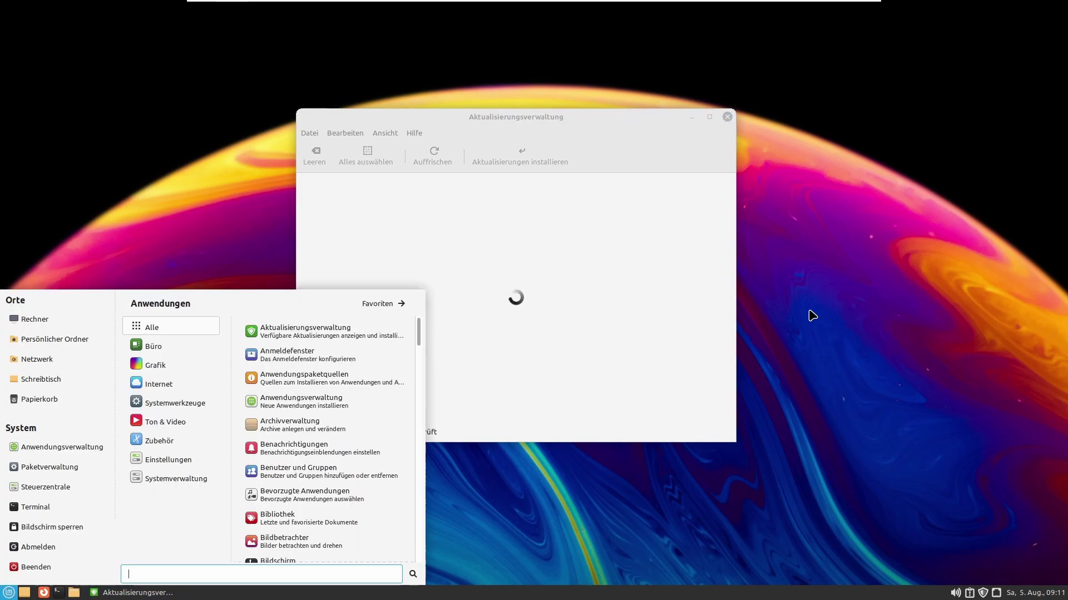
key("Escape")
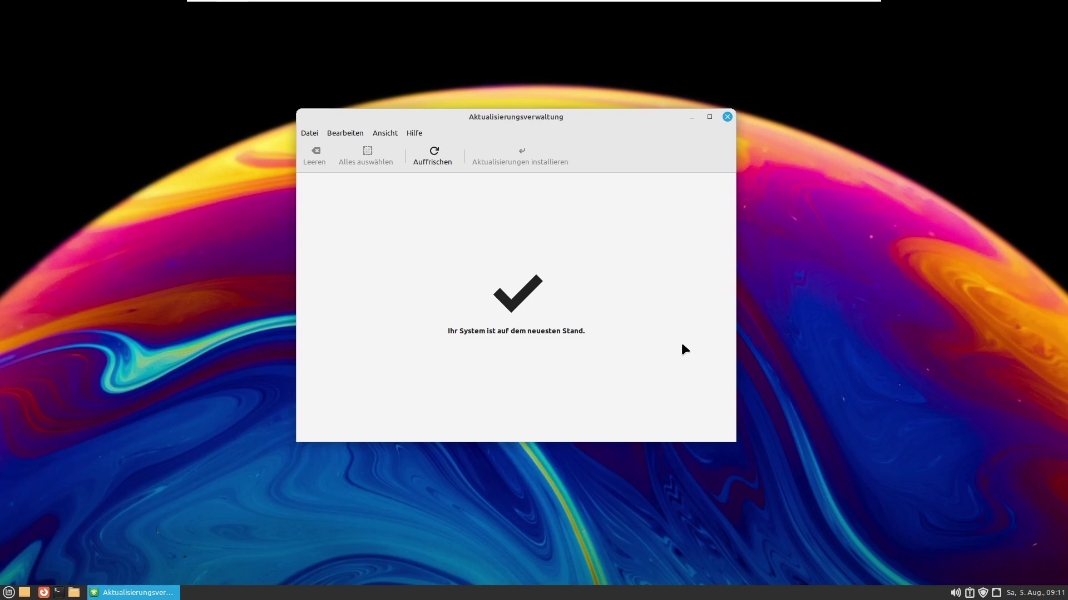
- Start the system upgrade to "Linux Mint 21.2 Victoria", close the update manager window and continue past the wizard's introduction
left_click(351, 133)
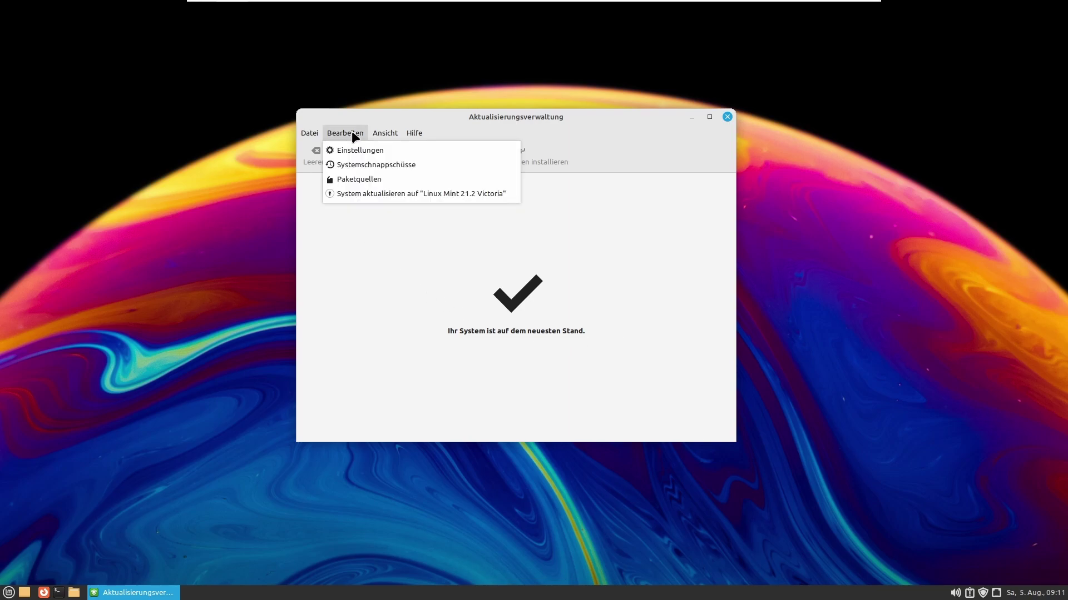
left_click(432, 194)
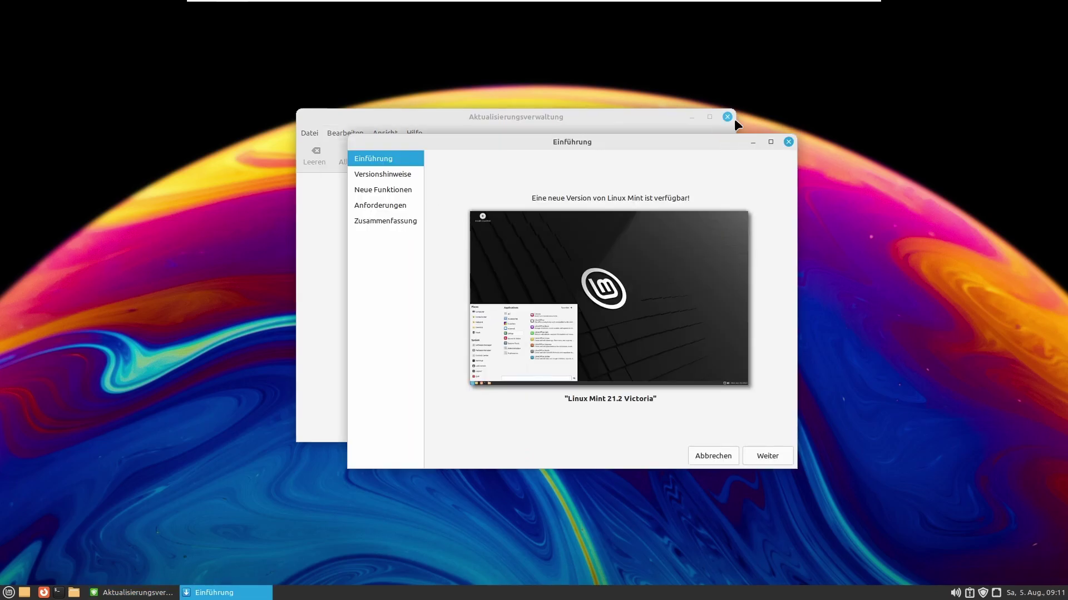
left_click(728, 117)
double_click(704, 142)
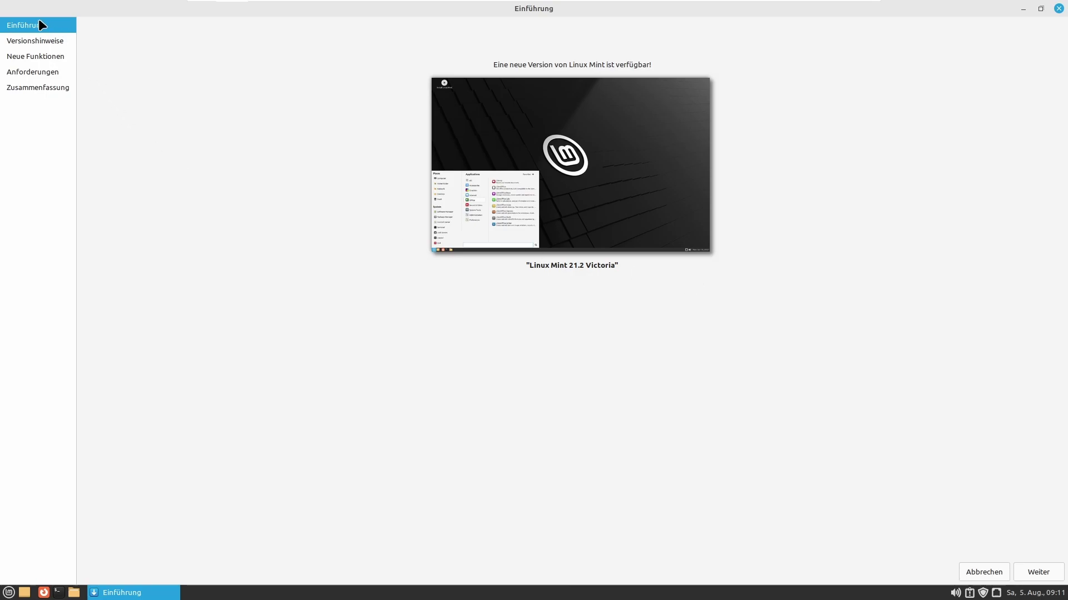
left_click_drag(61, 12, 365, 89)
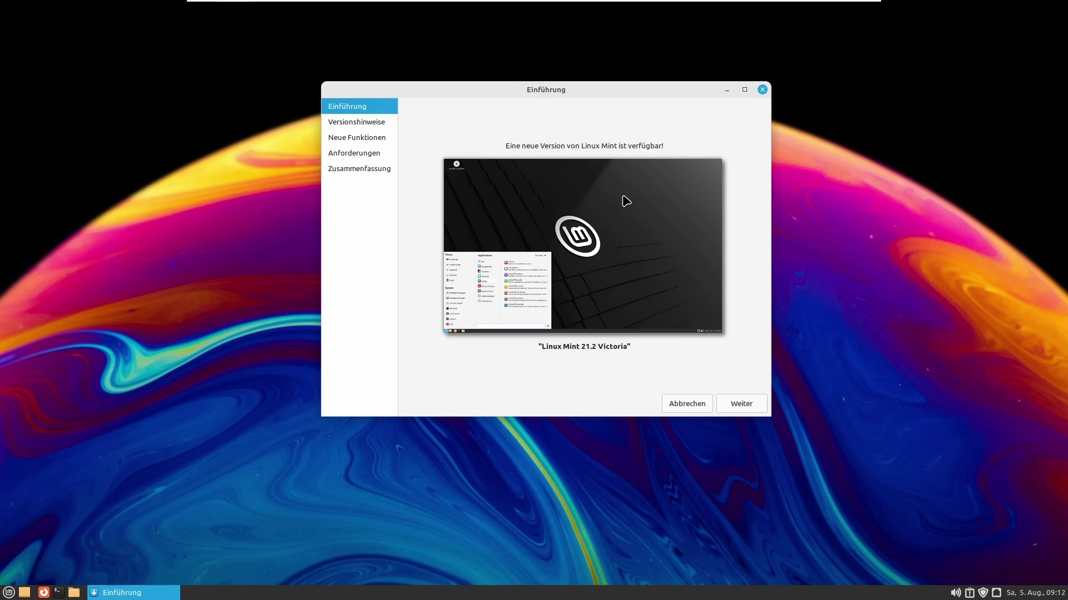
left_click(735, 402)
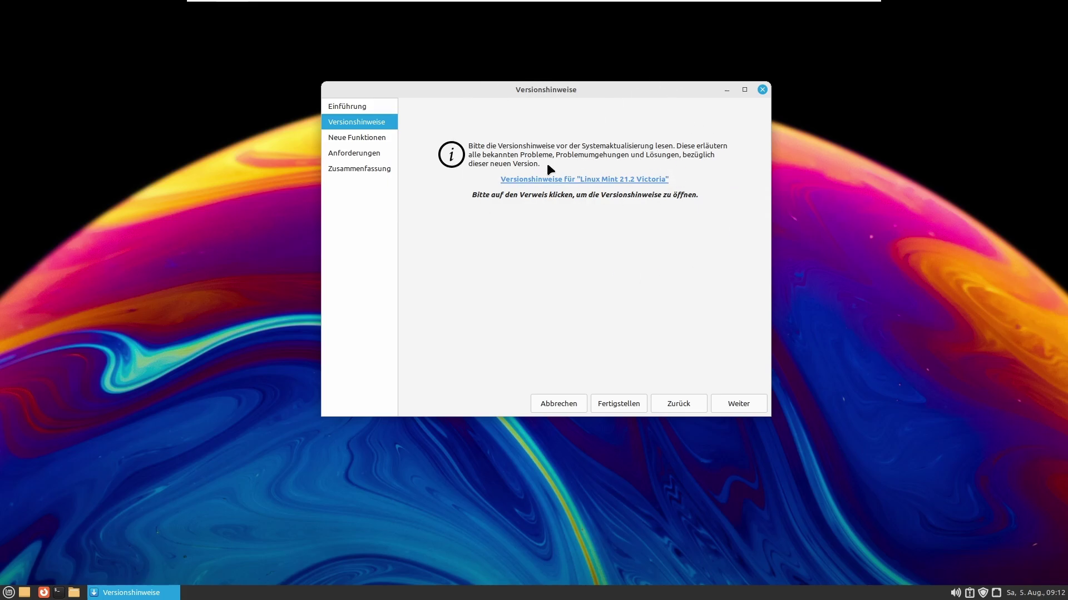
- Open the Linux Mint 21.2 Victoria release notes in the browser, skim the known issues and close the browser
left_click(605, 180)
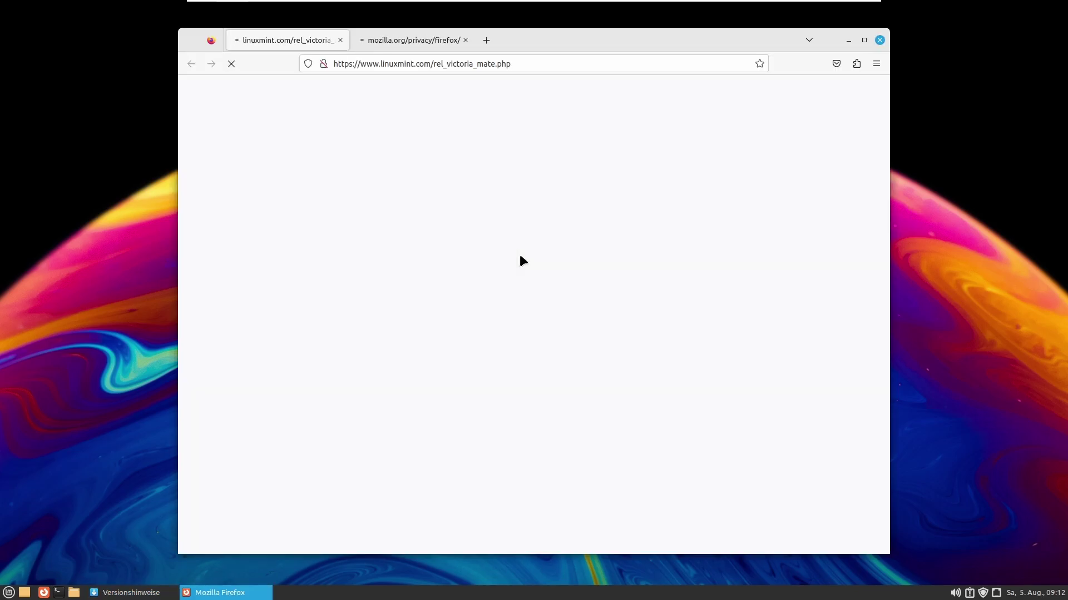
left_click(465, 40)
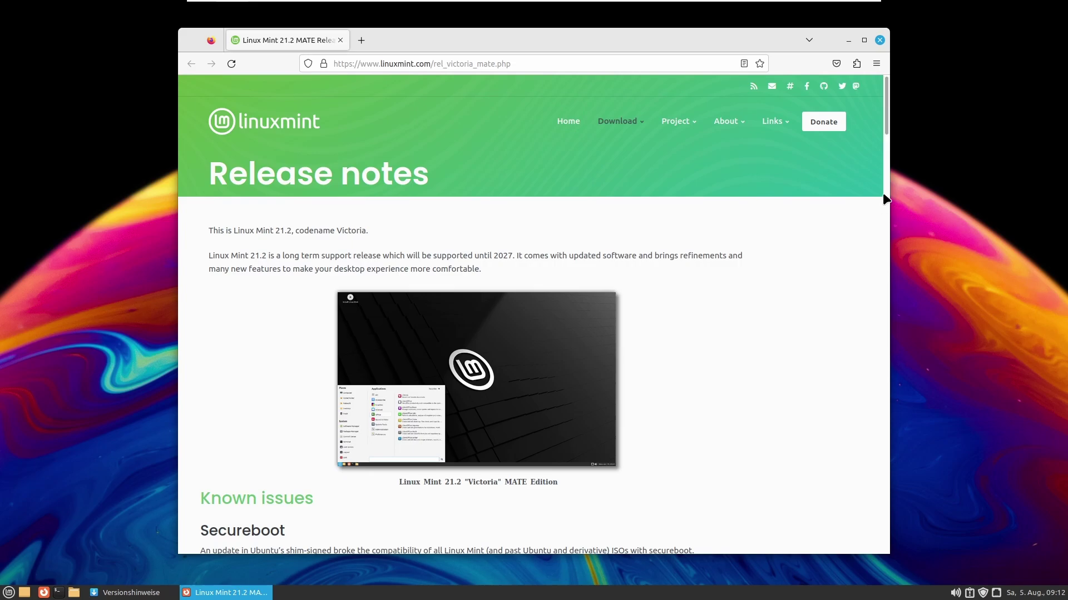
left_click_drag(885, 127, 889, 346)
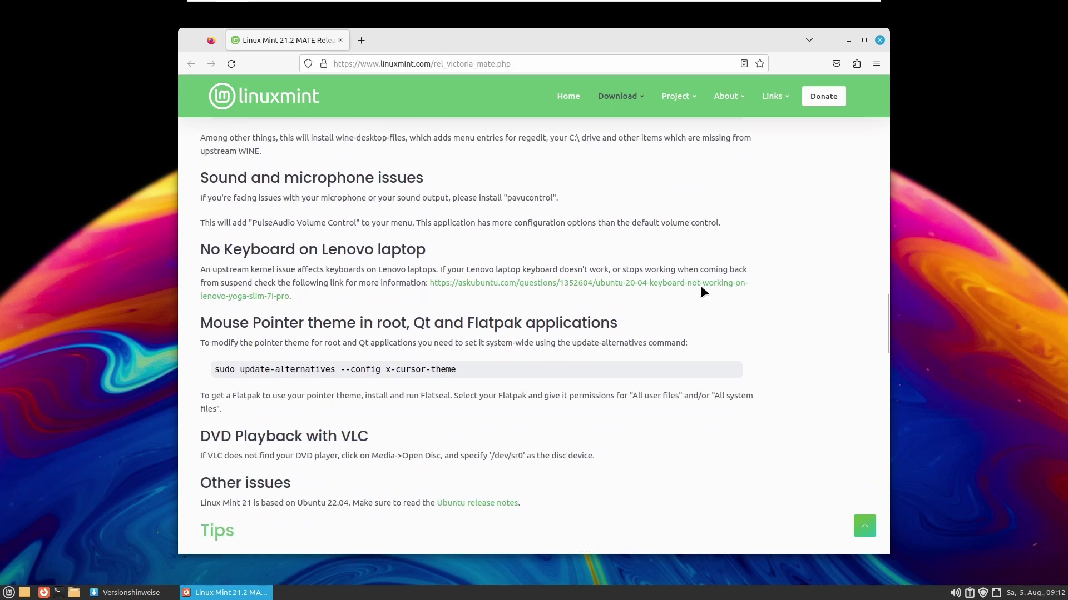
left_click(876, 39)
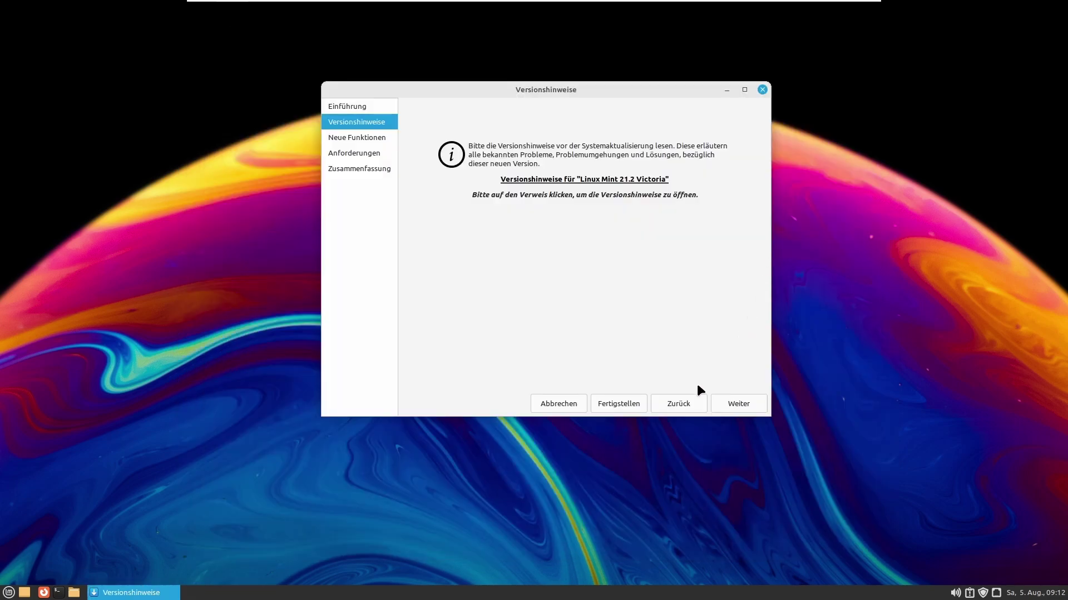
- Continue past the release notes and new features, and accept the risk of upgrading to "Linux Mint 21.2 Victoria"
left_click(727, 397)
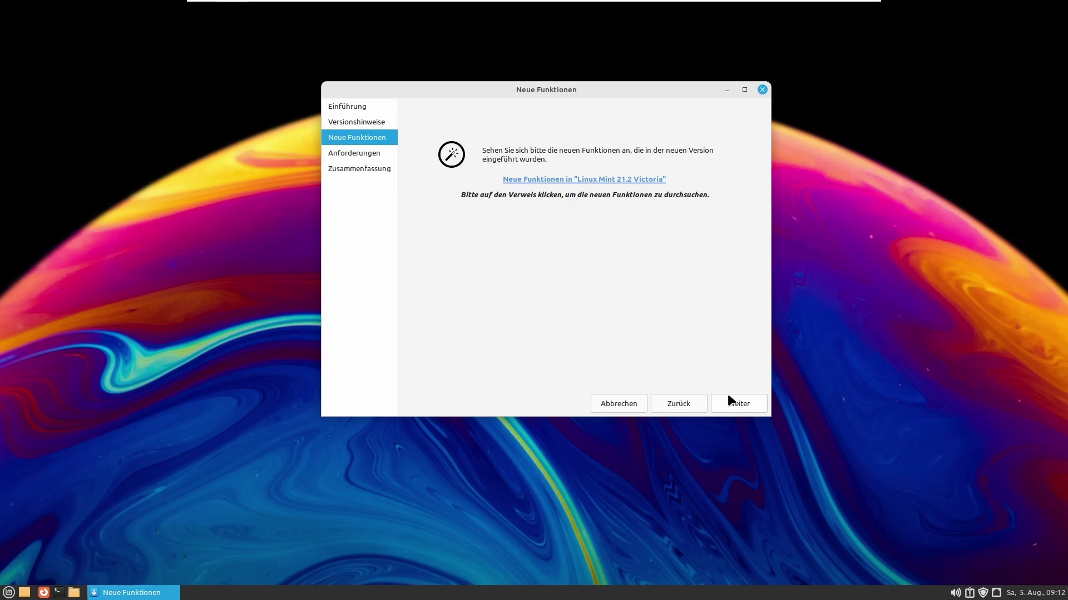
left_click(727, 399)
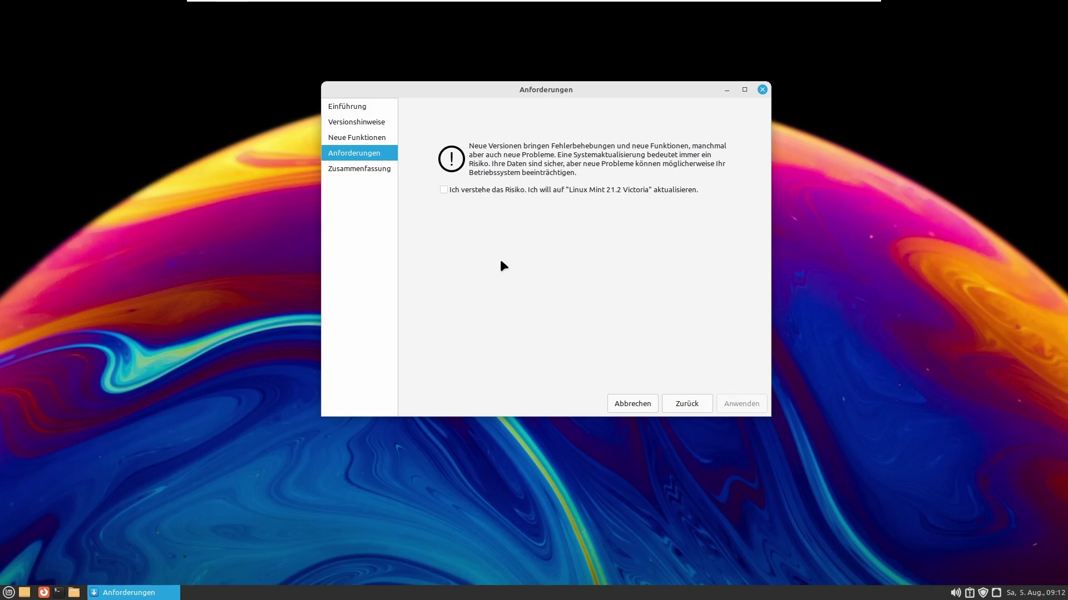
left_click(444, 190)
key("space")
key("space")
key("space")
left_click(617, 190)
key("space")
left_click(538, 189)
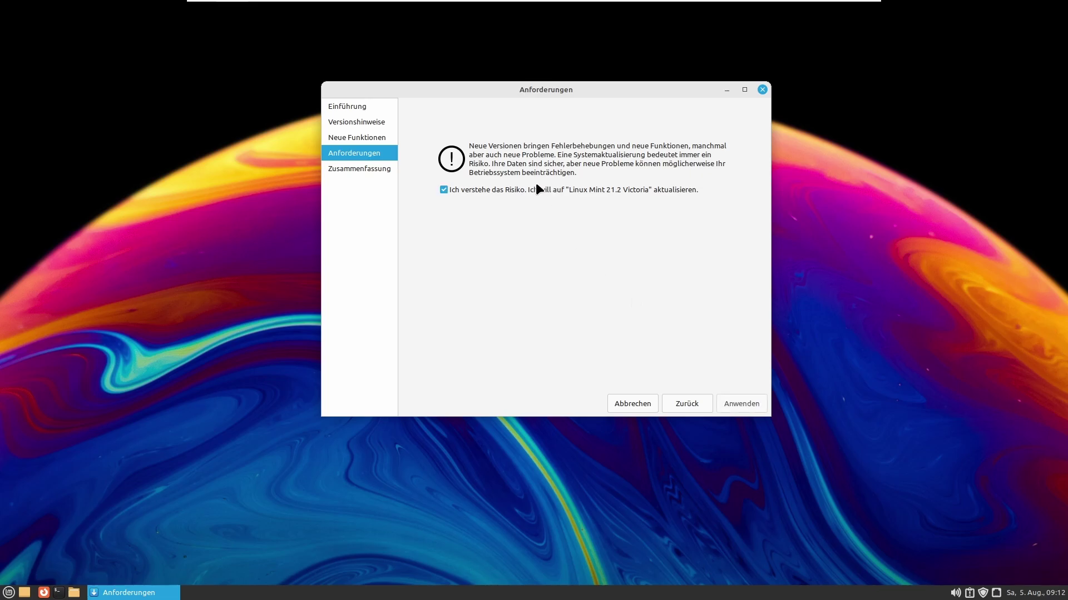
left_click(444, 190)
left_click(443, 190)
- Apply the upgrade and authorize it by entering the account password
left_click(740, 400)
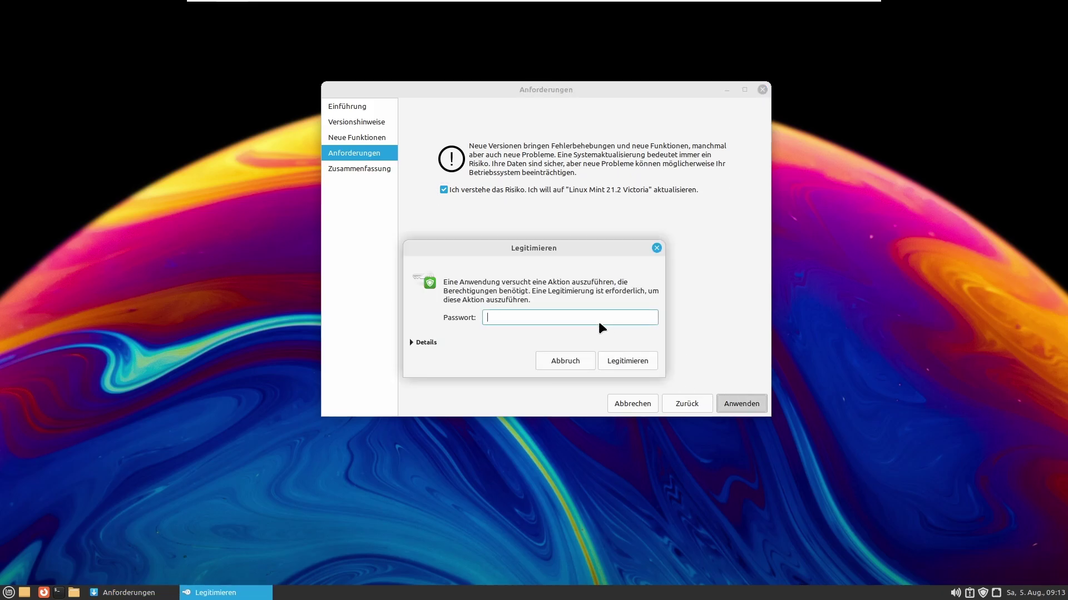
type("••••••")
left_click(631, 366)
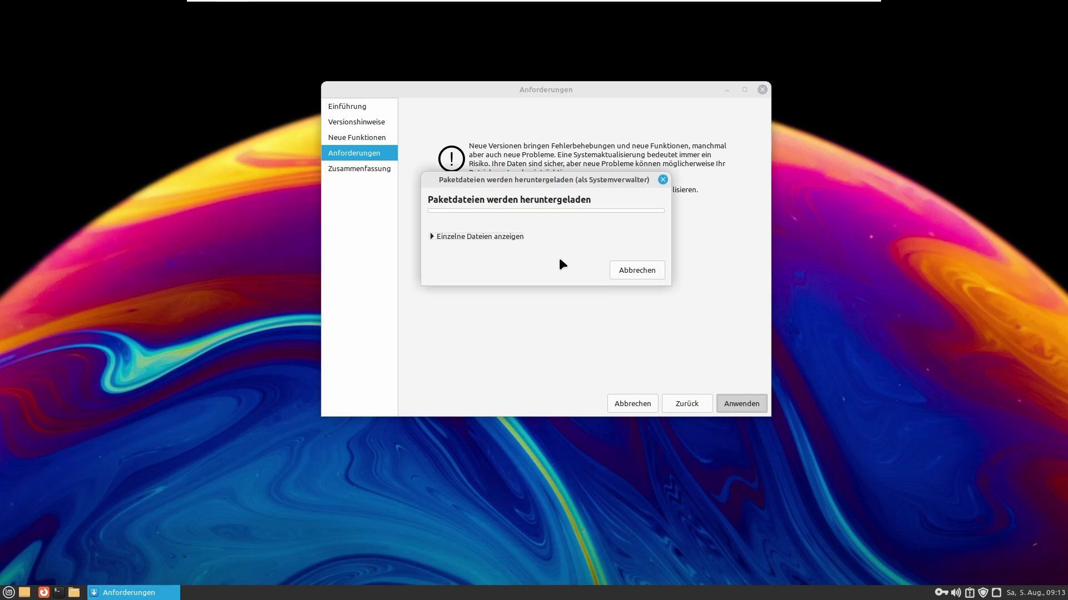
- Move the download progress window clear of the upgrade wizard and examine its list of individual package files
left_click_drag(551, 175, 917, 92)
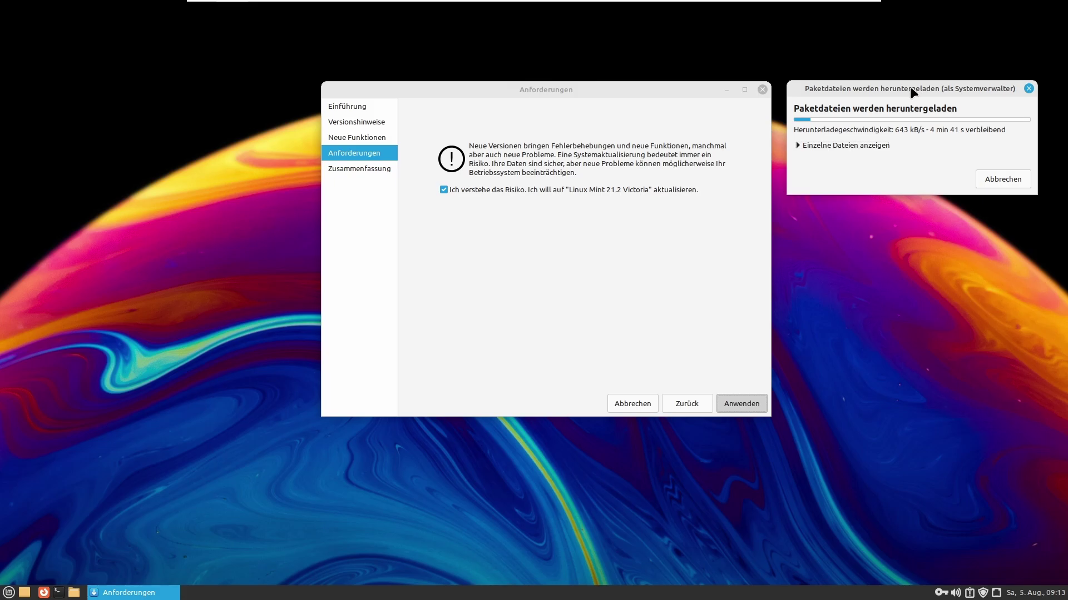
left_click(846, 146)
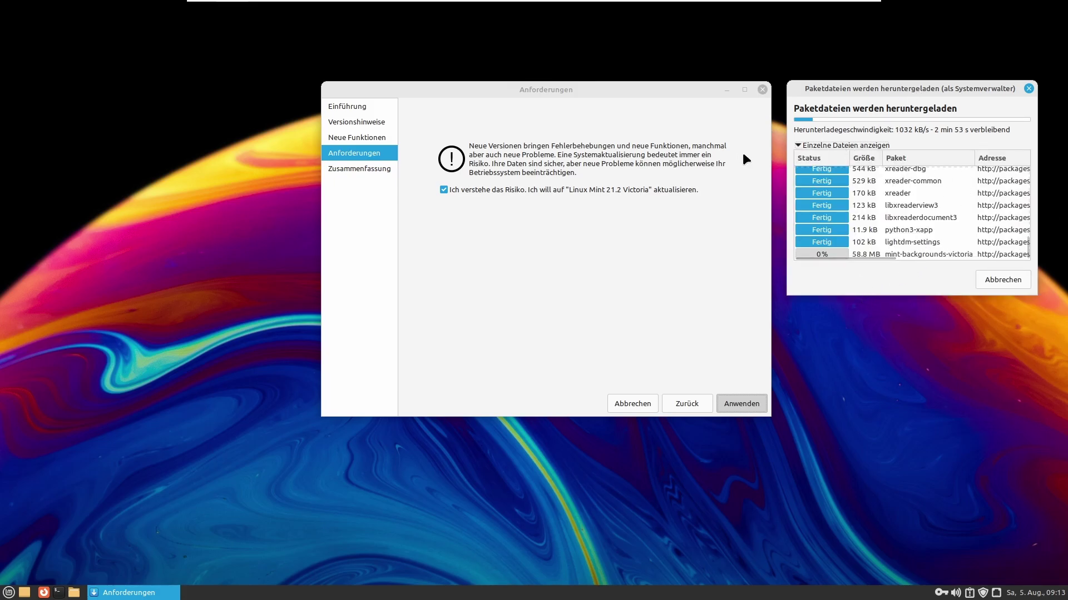
left_click(803, 147)
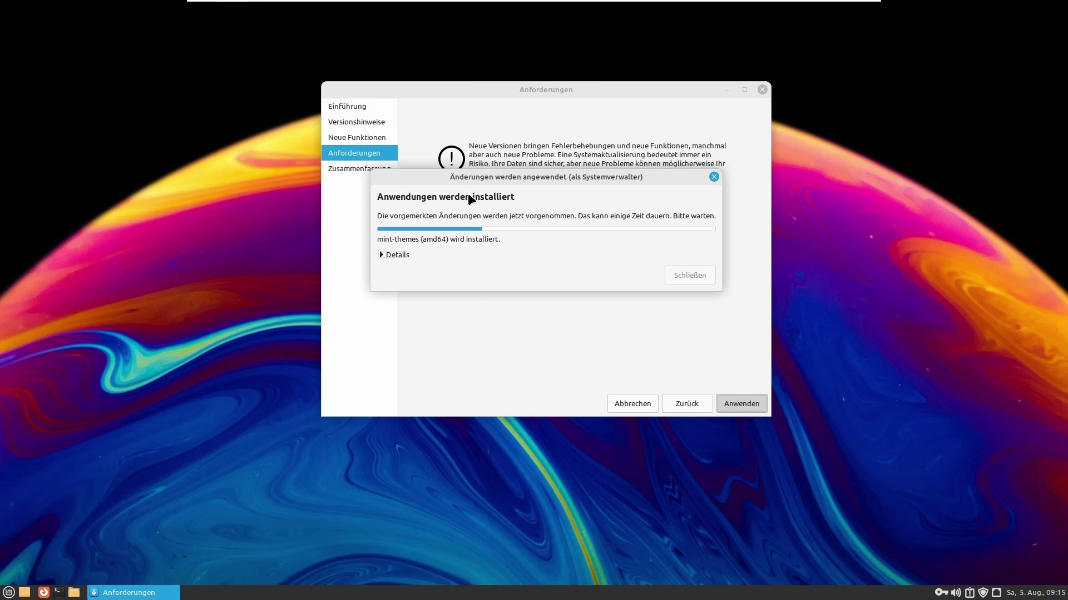
left_click_drag(492, 175, 506, 194)
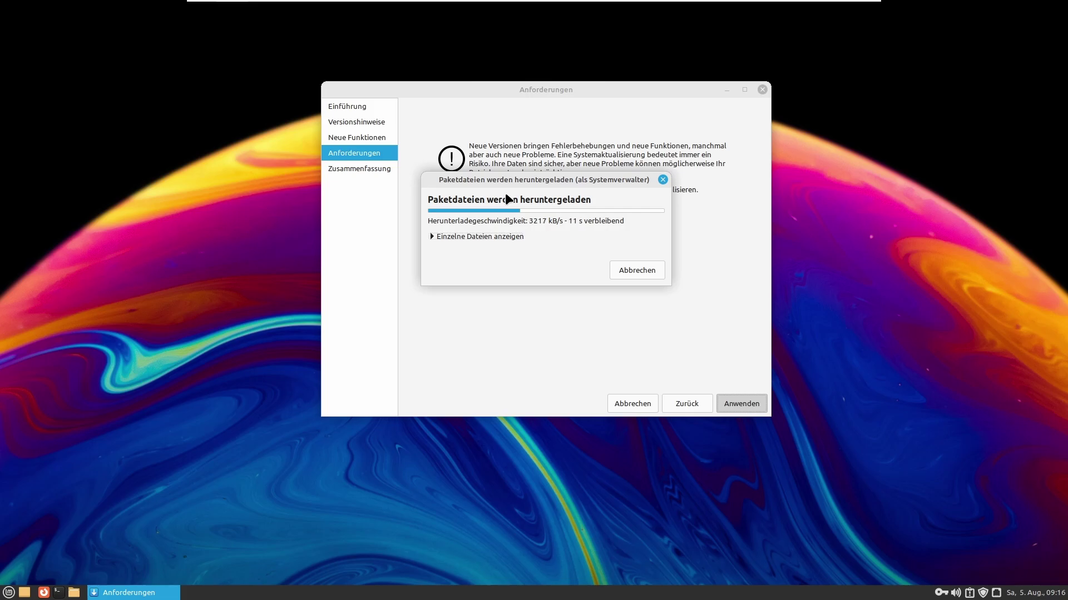
- Close the upgrade wizard once the package downloads and installation are complete and restart the computer
left_click(451, 236)
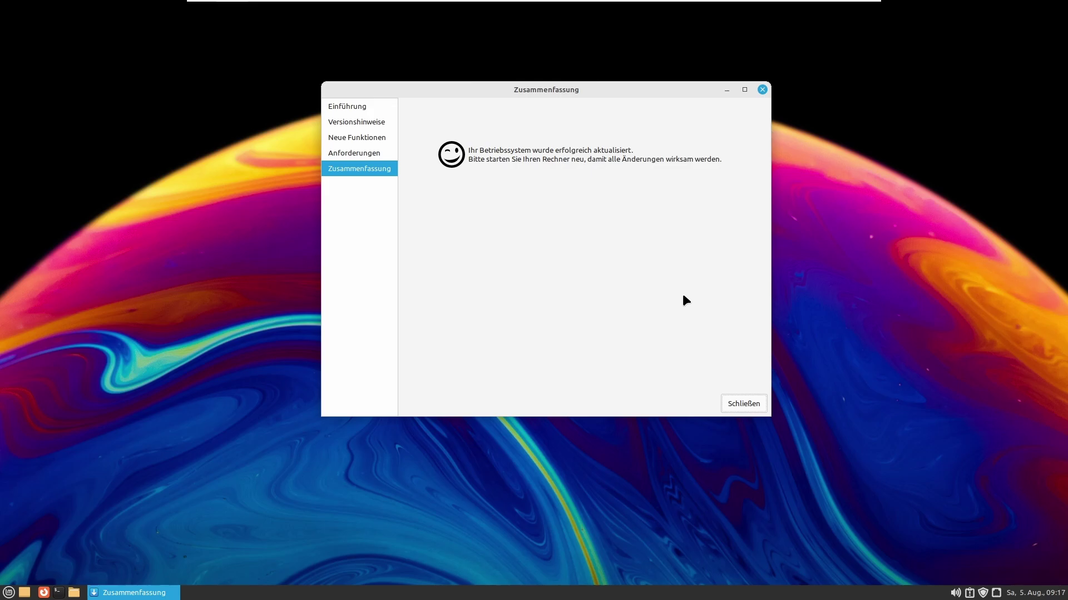
left_click(759, 403)
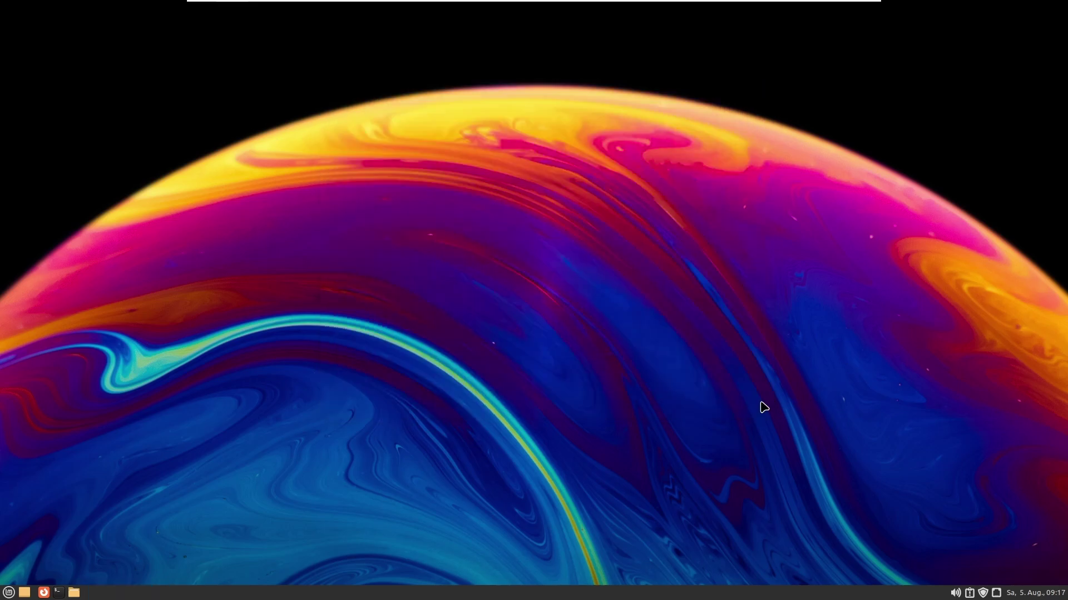
left_click(9, 592)
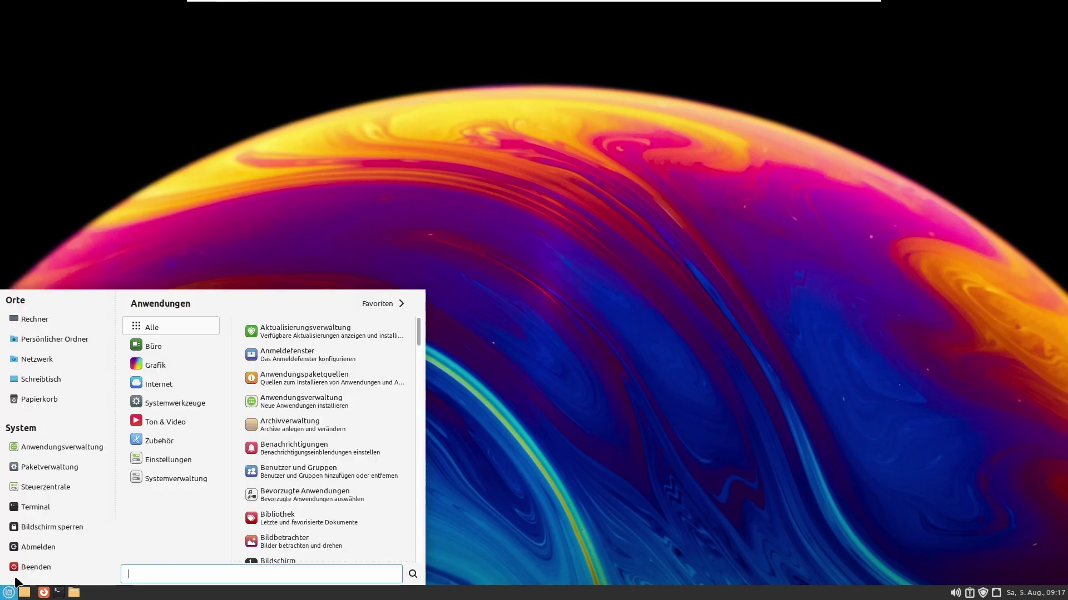
left_click(40, 569)
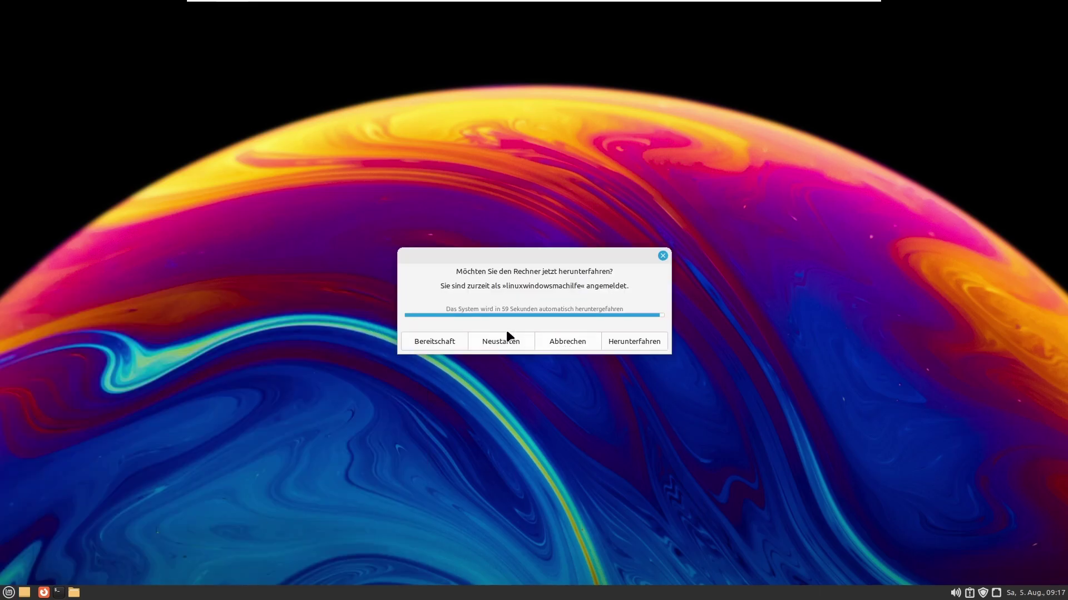
left_click(491, 340)
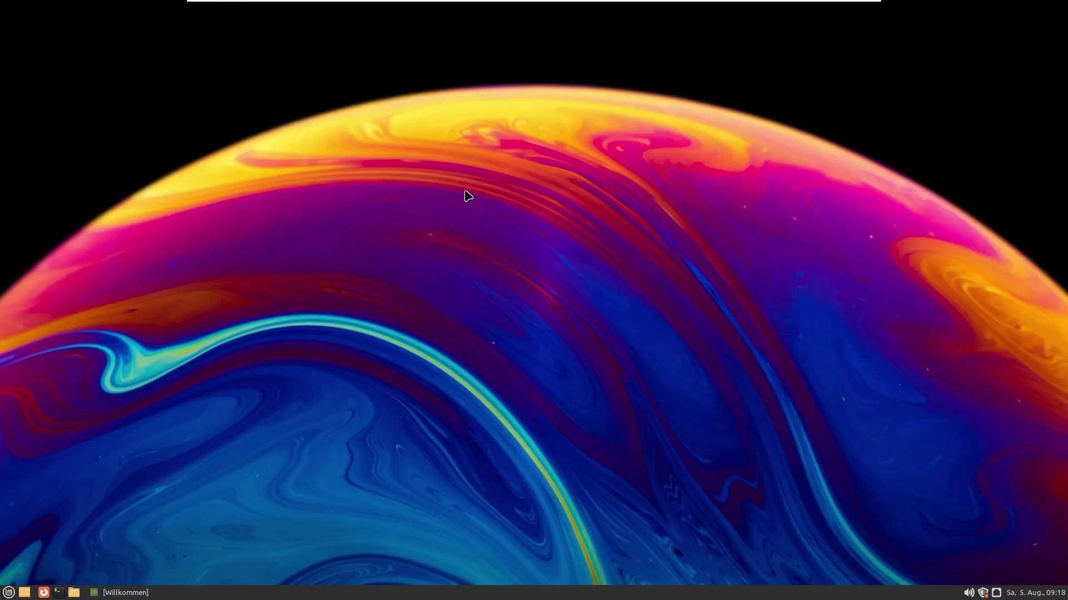
- Bring up the minimized Linux Mint welcome window, check the version shown in it and close it
left_click(151, 594)
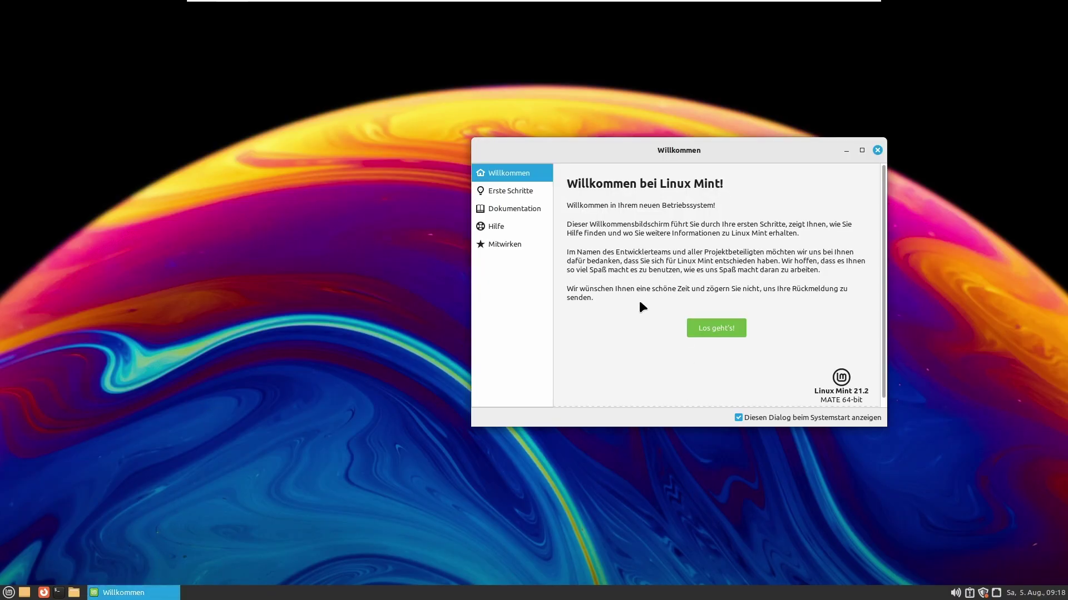
left_click_drag(743, 150, 718, 103)
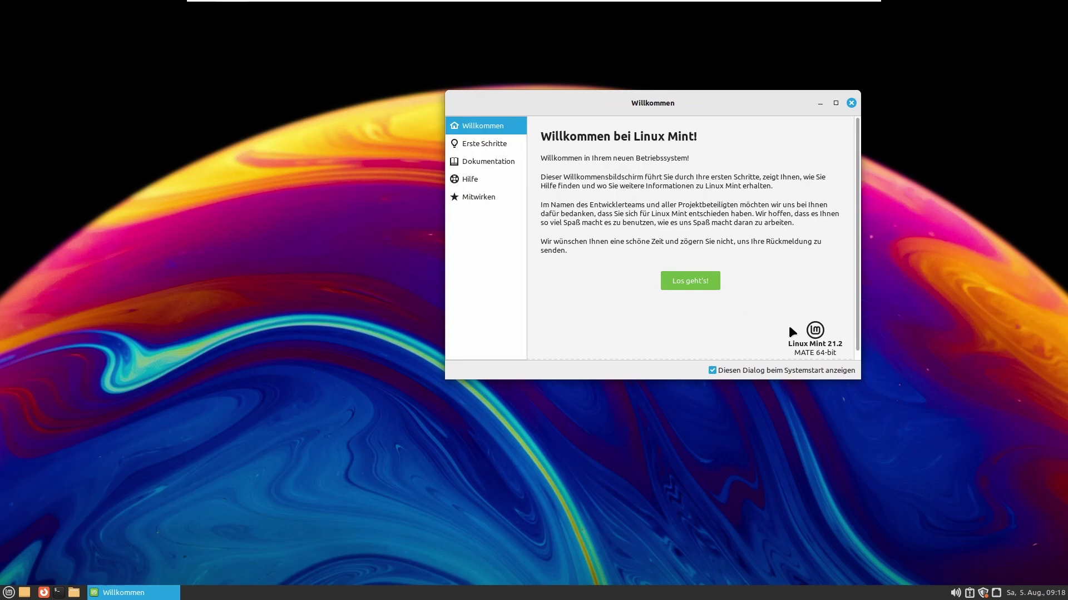
left_click(851, 103)
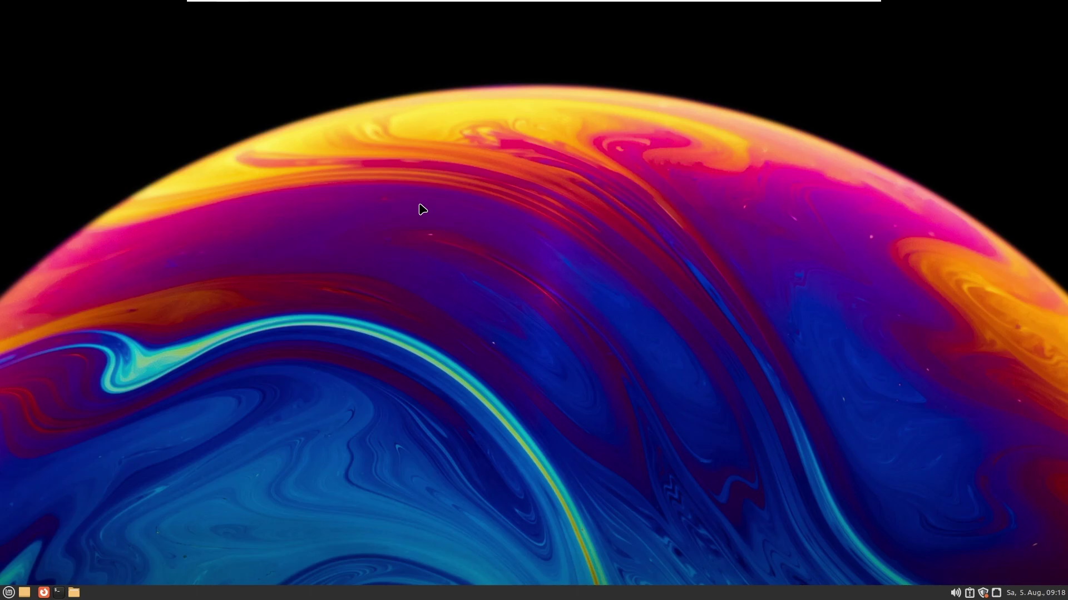
- Run neofetch in a terminal to check the operating system version, and exit the terminal
left_click(59, 592)
type("neofetch")
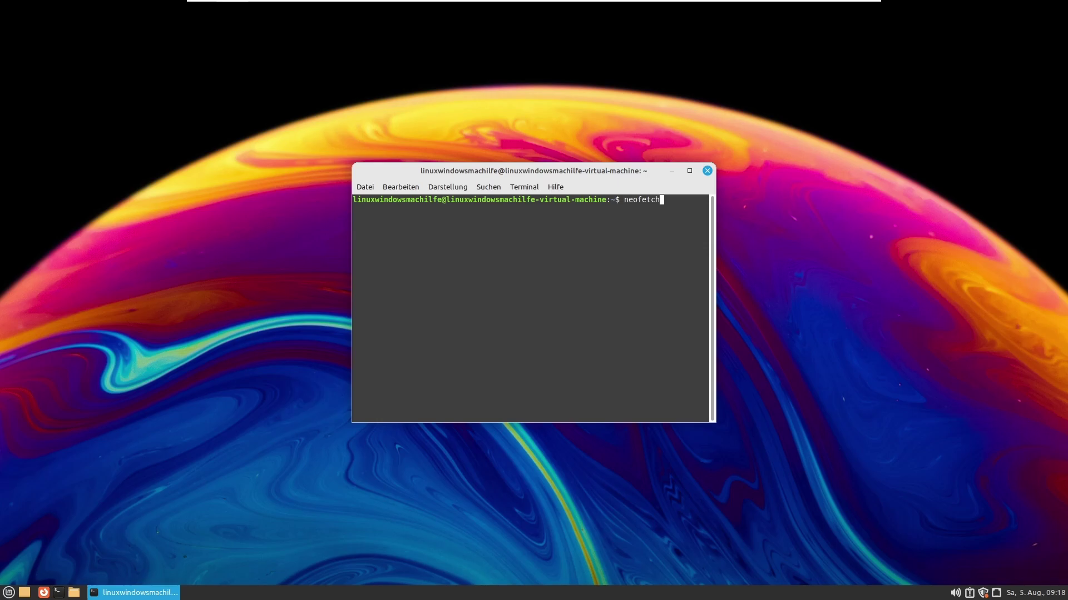
key("Return")
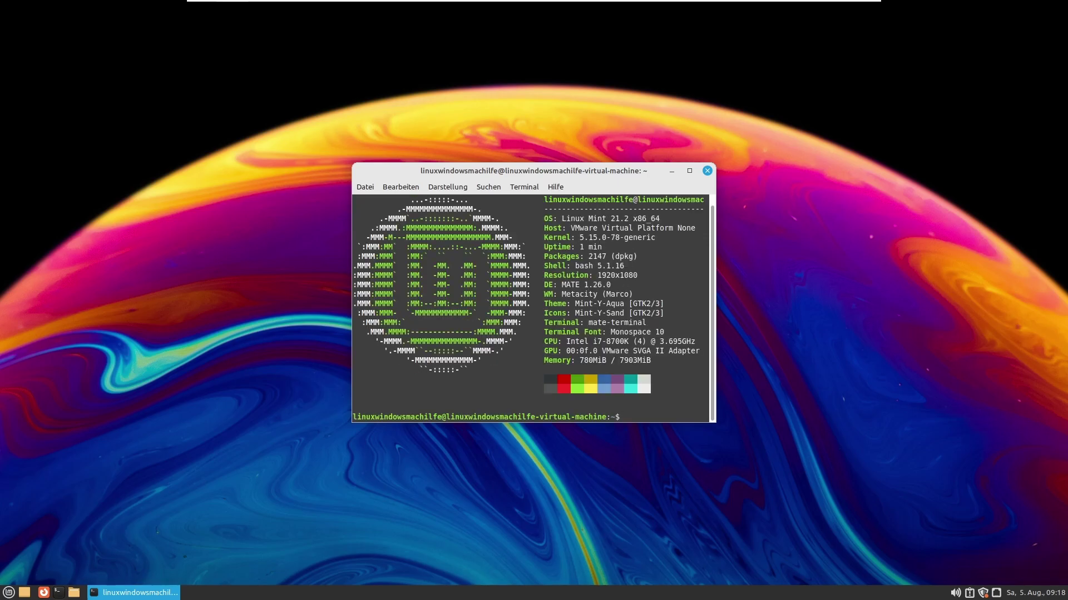
left_click_drag(607, 219, 631, 210)
left_click(619, 221)
type("exit")
key("Return")
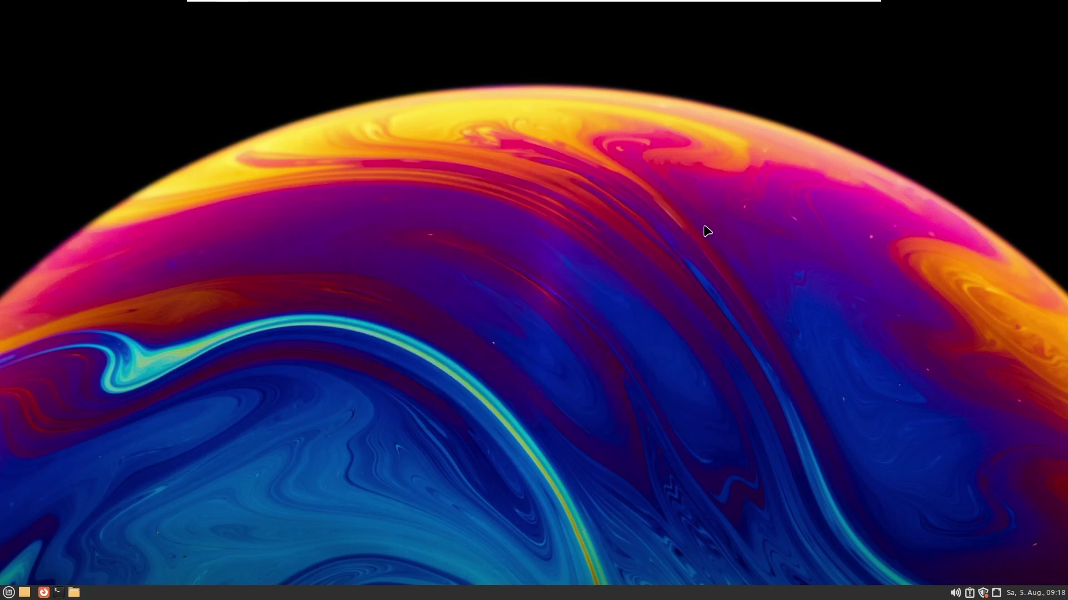